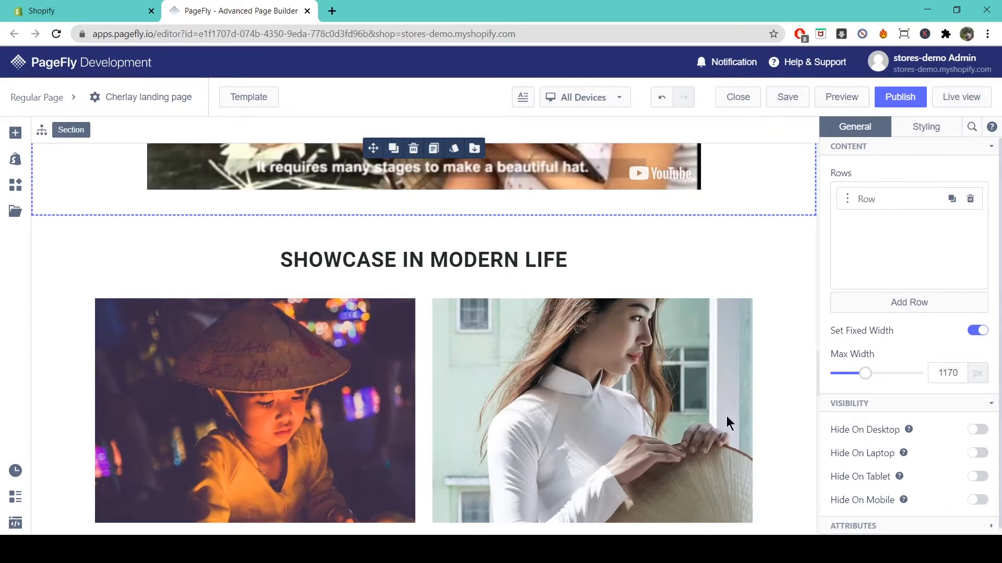
- Drag the first Paragraph preset from Add element to just below the SHOWCASE IN MODERN LIFE heading
click(15, 133)
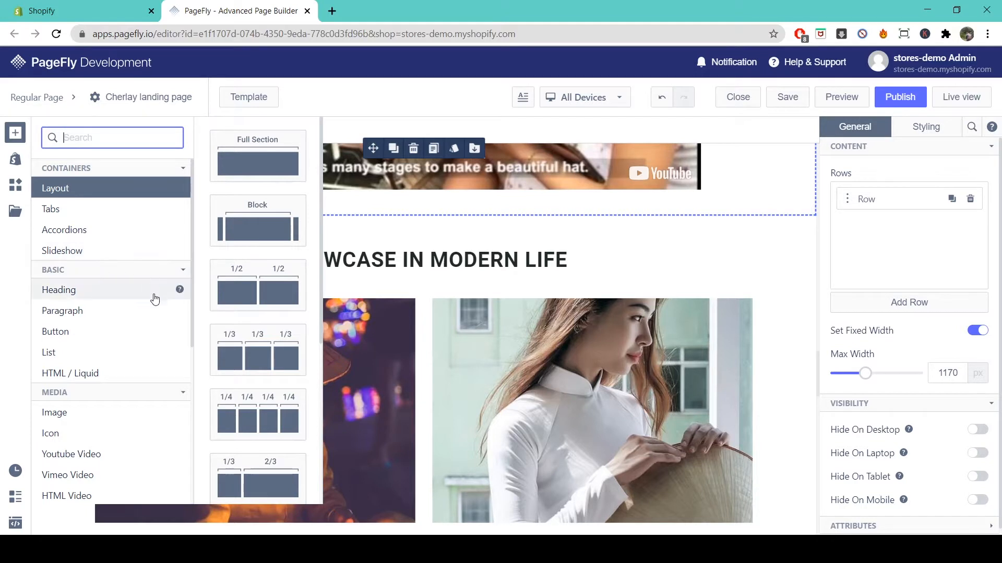
click(146, 316)
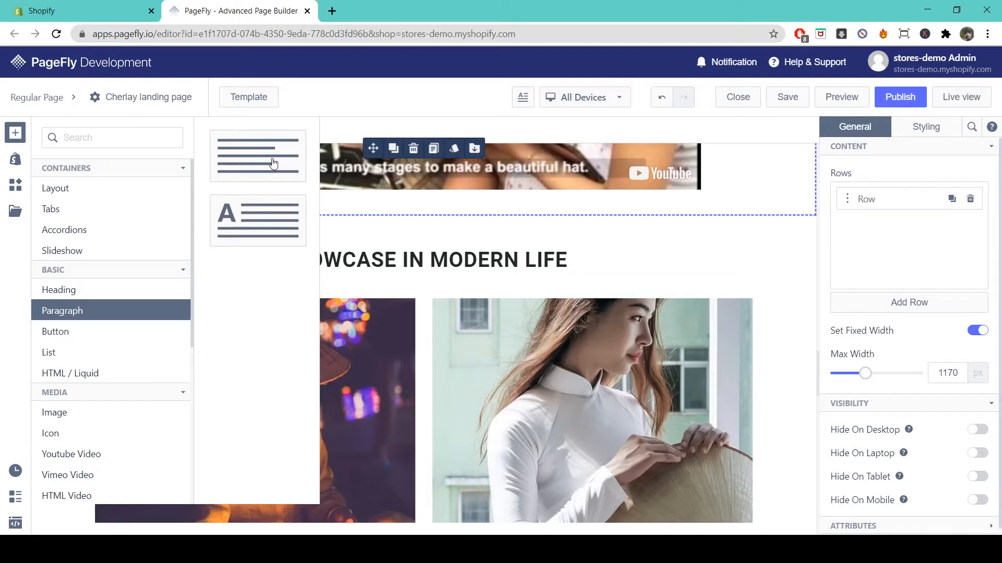
drag(264, 165, 412, 270)
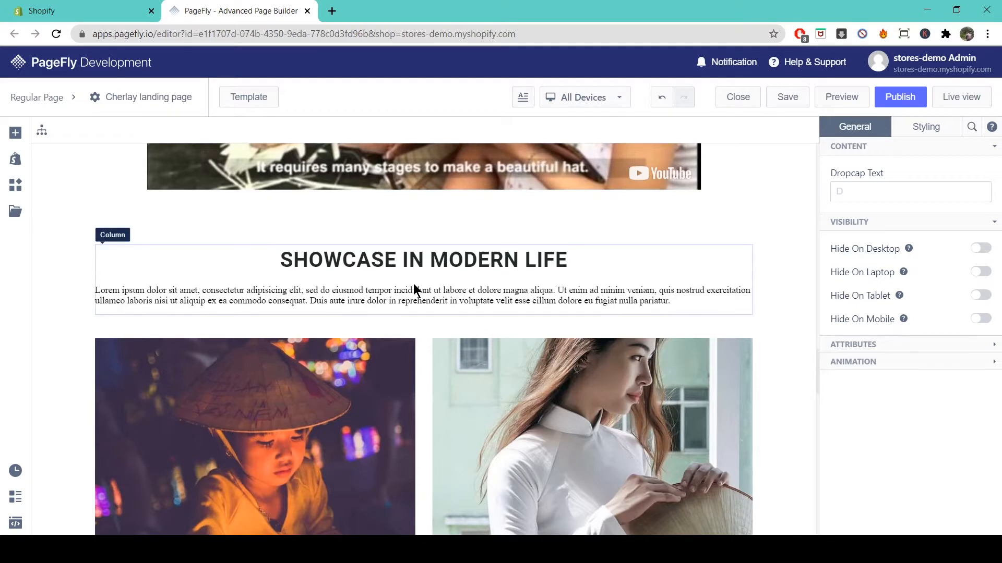
click(413, 294)
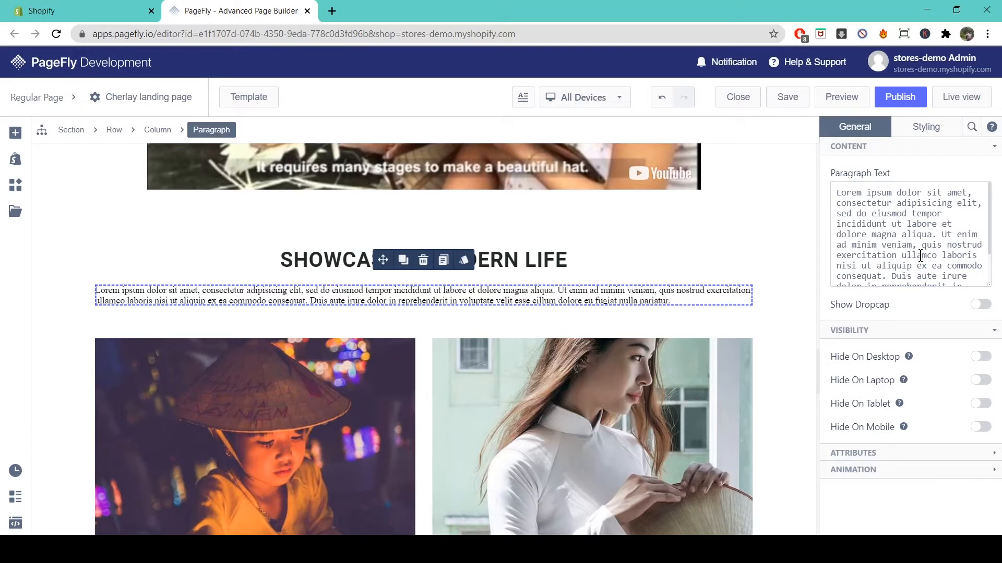
click(980, 306)
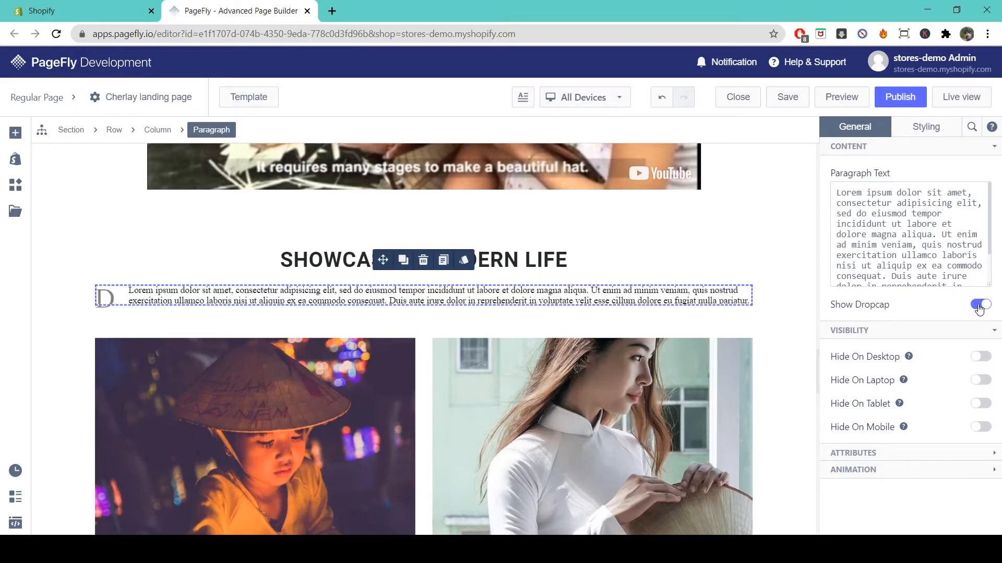
click(980, 308)
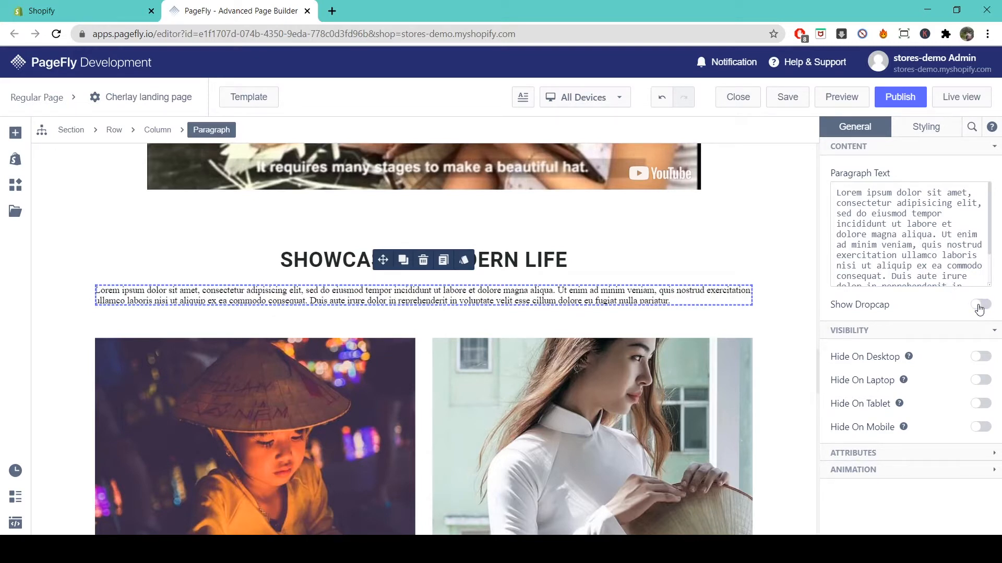
- Switch the paragraph to its Styling settings, preview Style Presets, and scroll to Typography
click(930, 135)
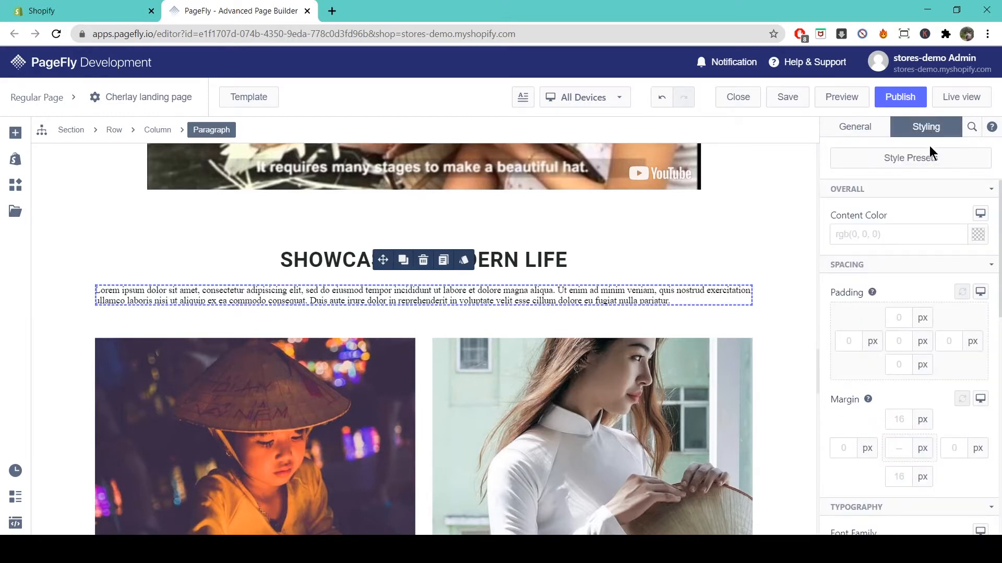
click(930, 161)
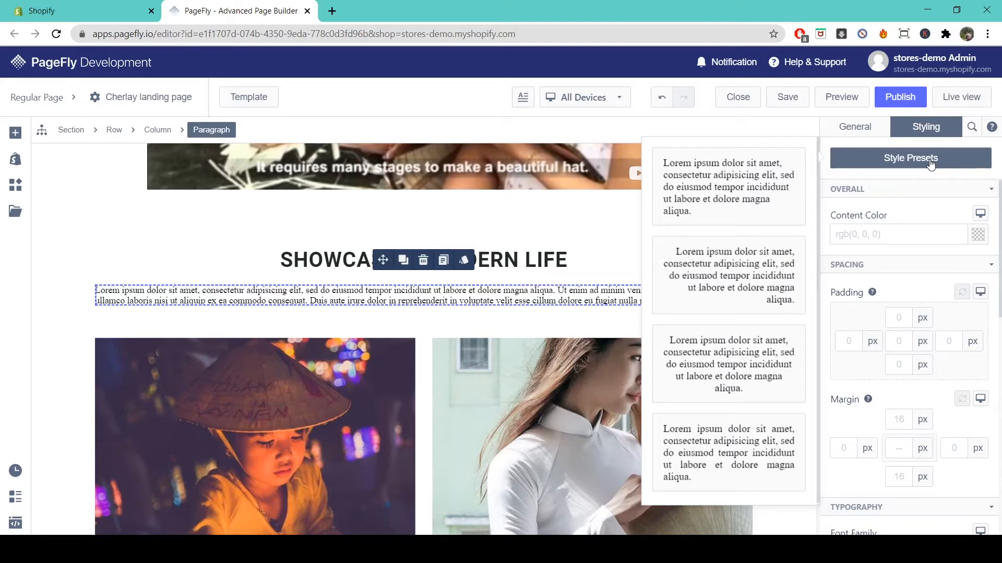
click(940, 208)
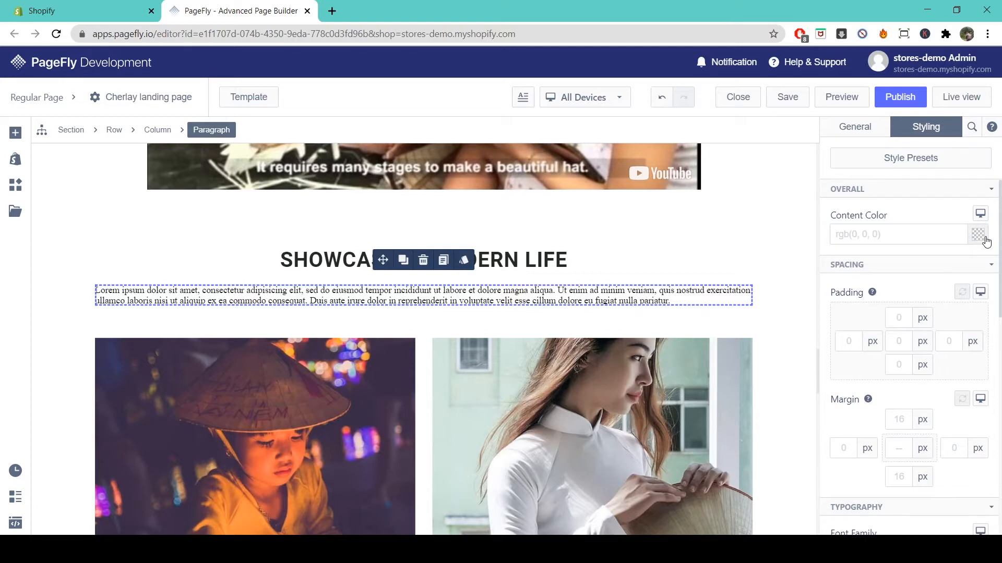
scroll(973, 275, down, 1)
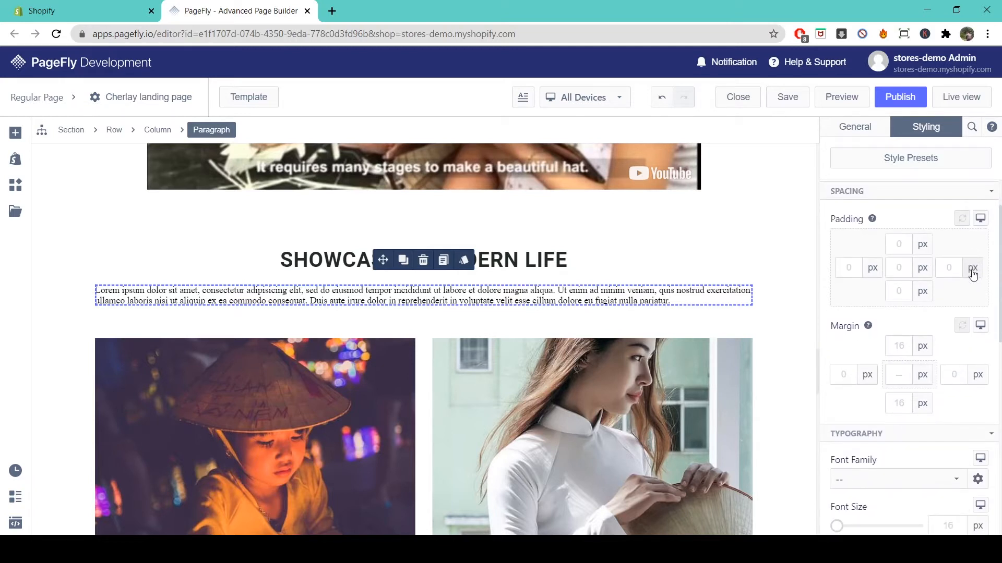
scroll(918, 368, down, 3)
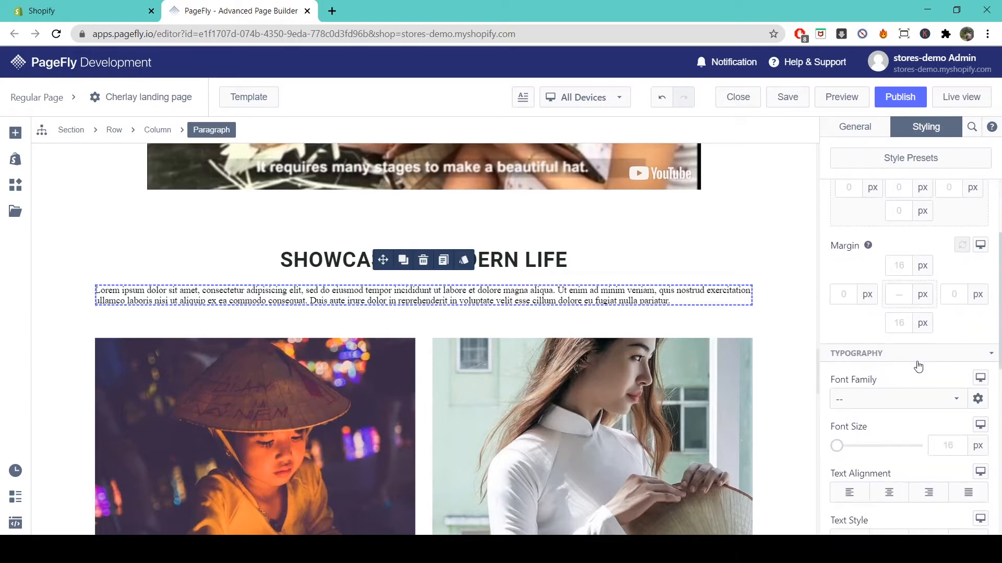
- Set the paragraph font to Roboto at 29 px
click(902, 292)
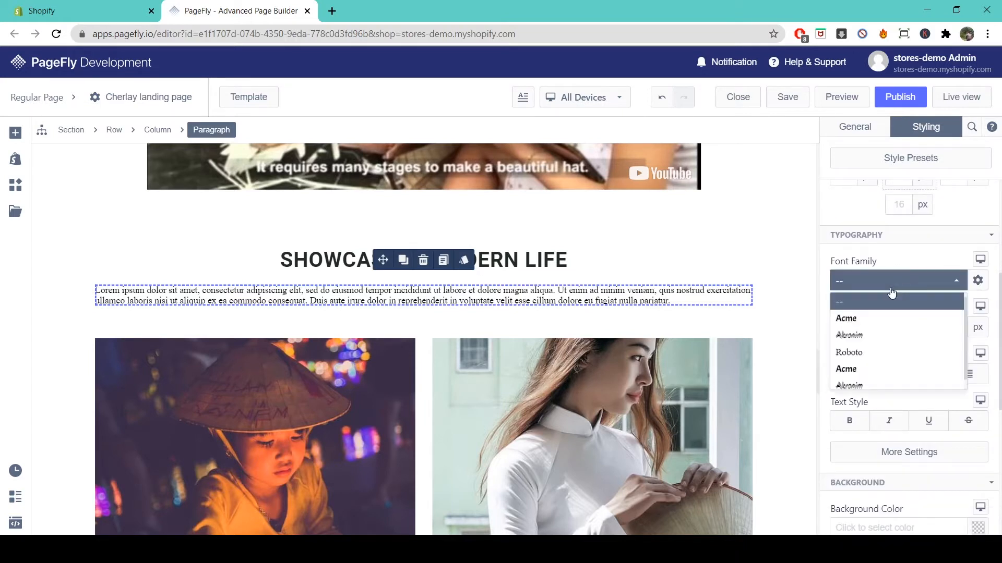
click(867, 351)
drag(838, 328, 847, 329)
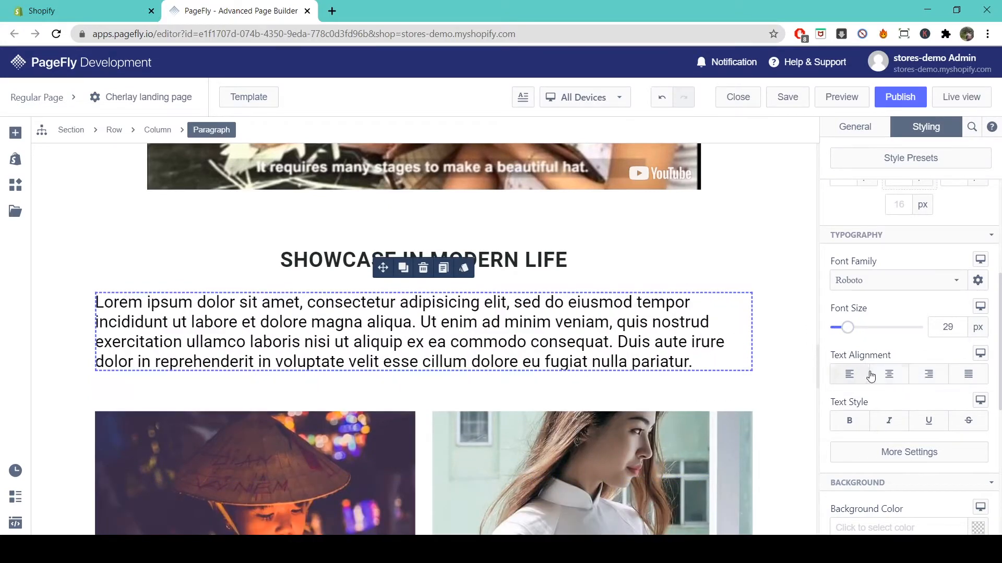
- Centre the paragraph and make it italic, with bold turned off
click(887, 376)
click(928, 375)
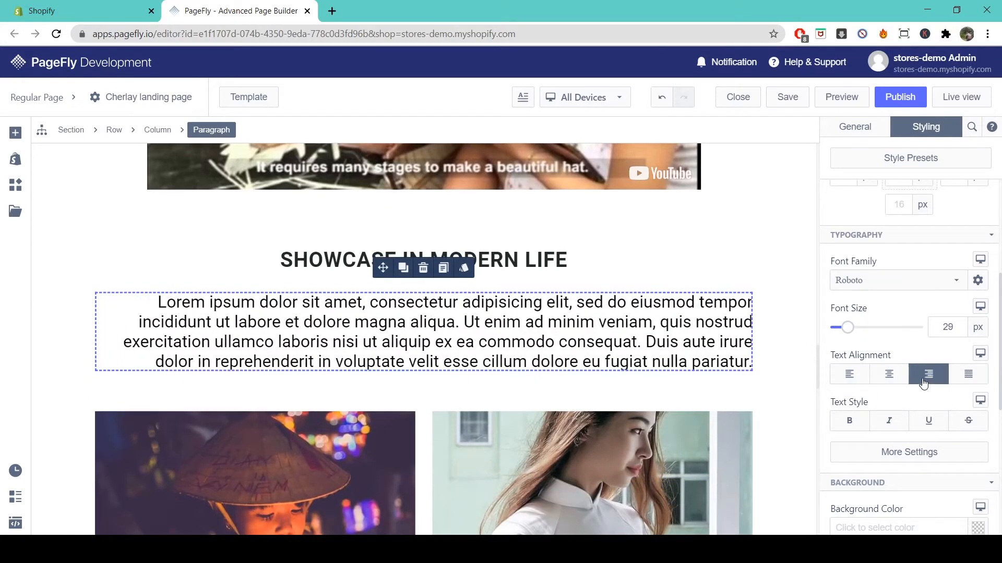
click(890, 376)
click(855, 421)
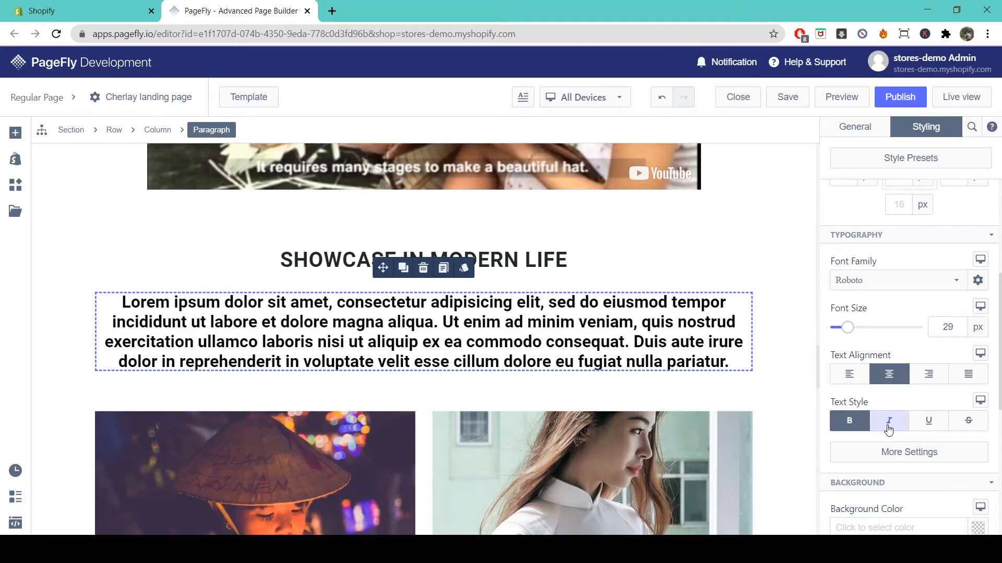
click(889, 424)
click(859, 428)
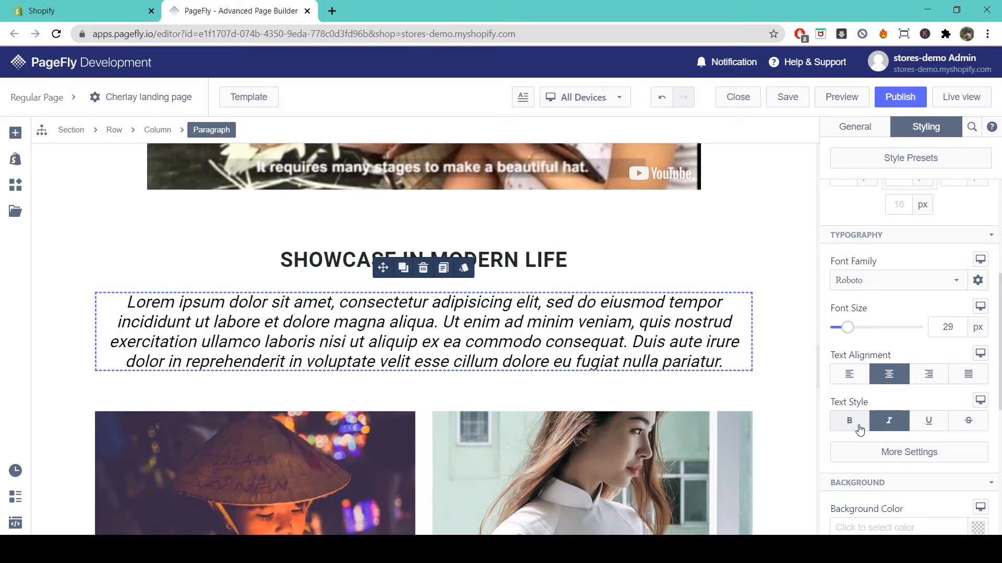
click(906, 458)
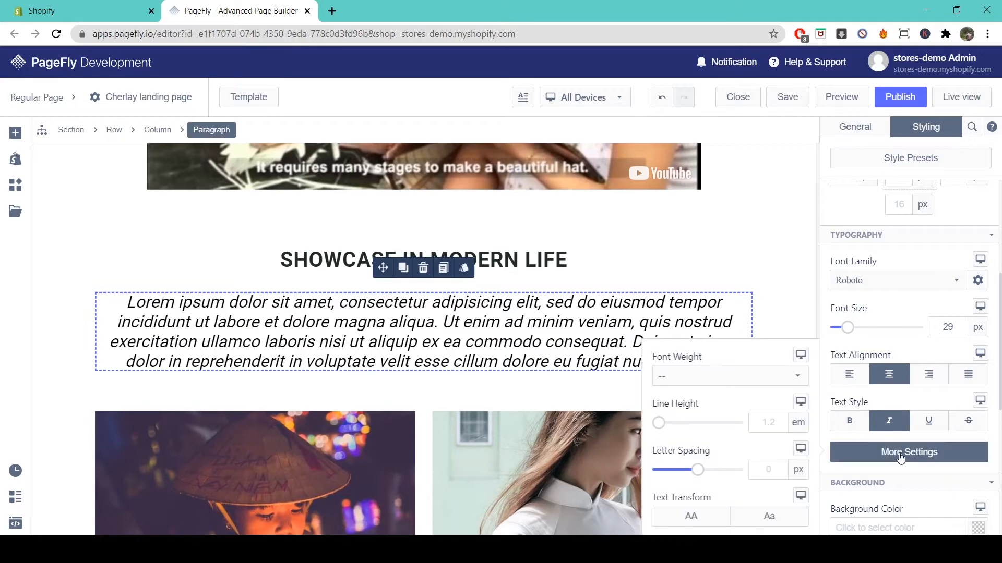
- Give the paragraph Thin font weight, 32 px line height and 2 px letter spacing
click(779, 378)
click(681, 420)
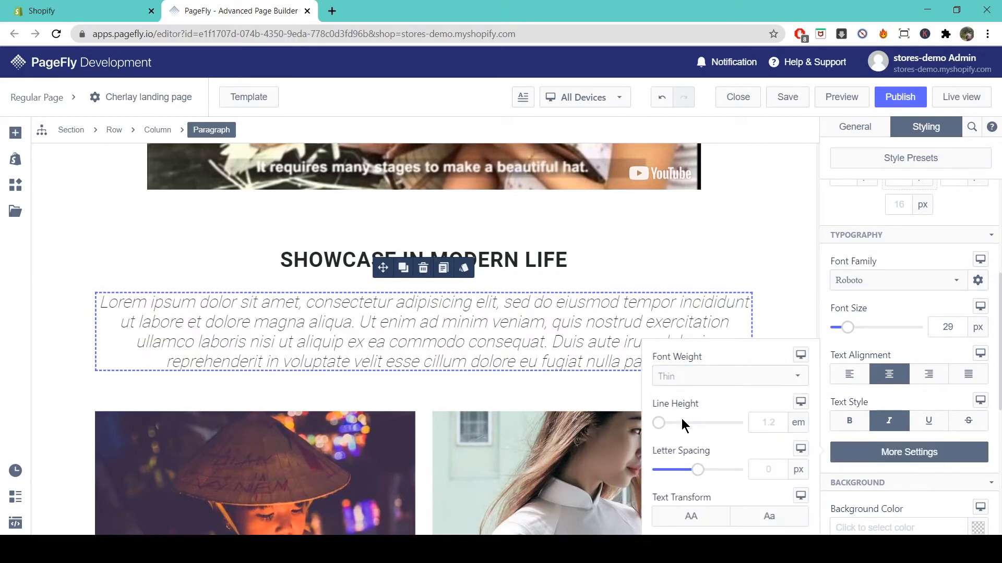
click(667, 423)
drag(667, 422, 683, 424)
mouse_move(700, 471)
mouse_down()
mouse_move(710, 471)
mouse_move(702, 471)
mouse_up()
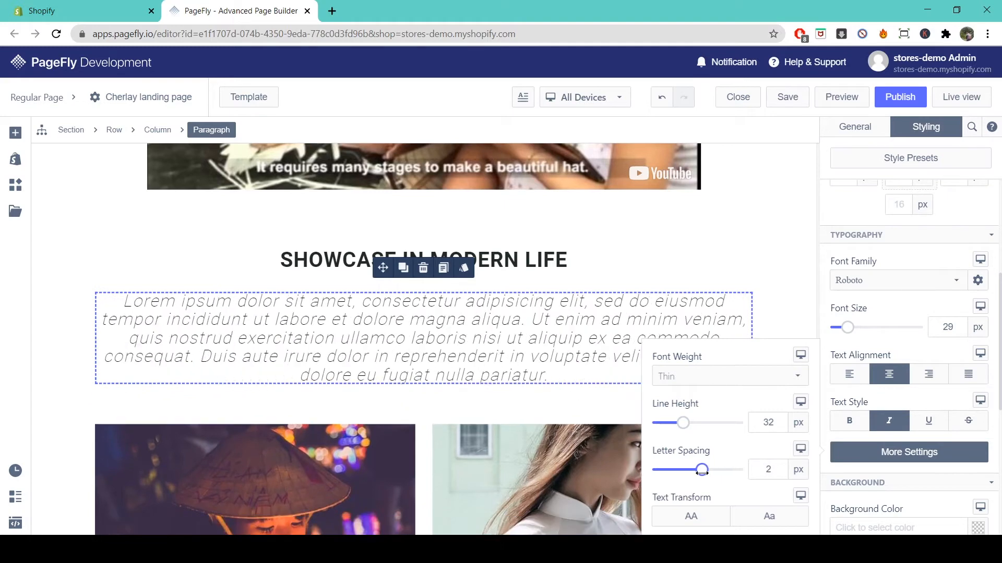
- Leave Text Transform off so the paragraph keeps normal letter case, then close the extra settings
click(708, 522)
click(774, 524)
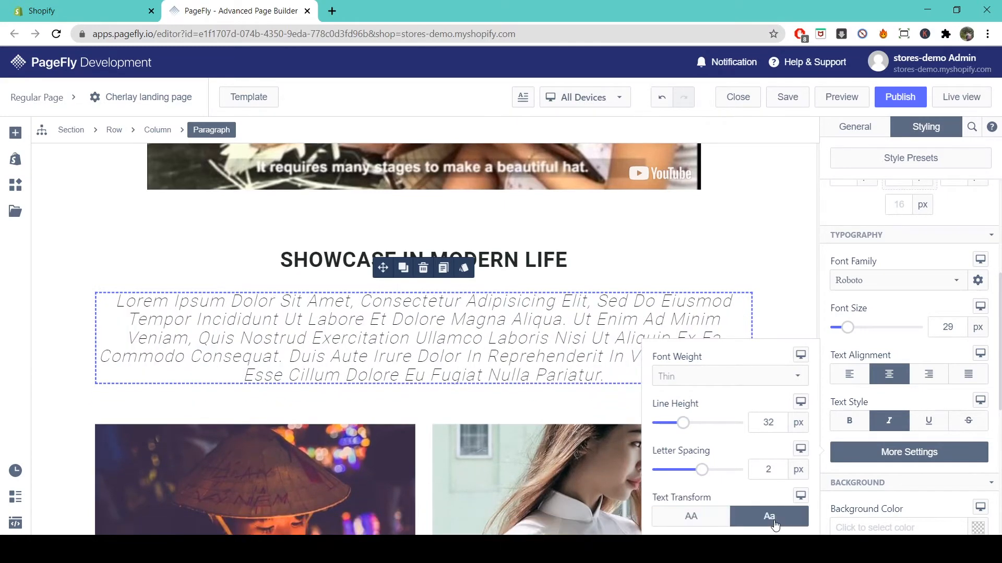
click(774, 524)
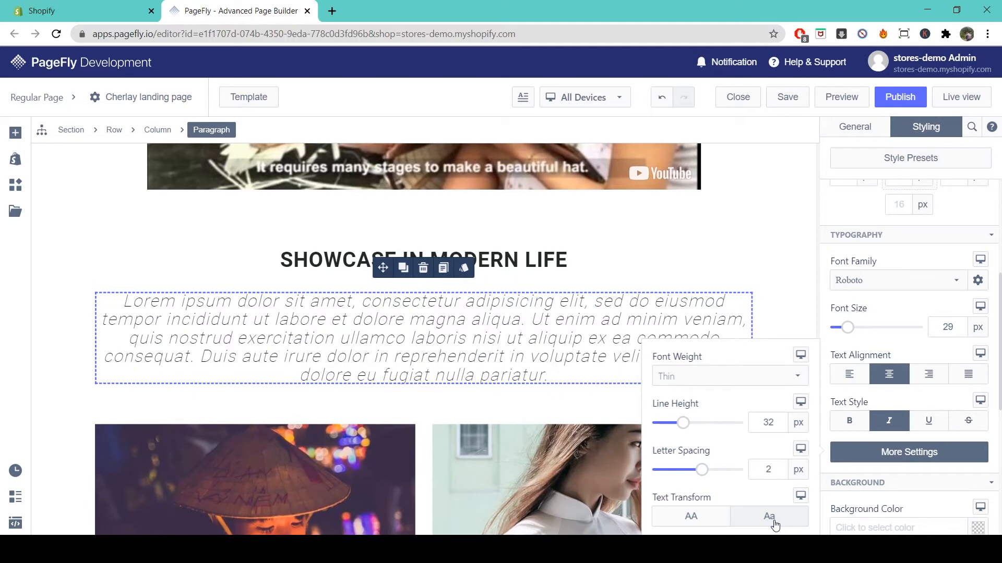
click(937, 468)
scroll(935, 465, down, 3)
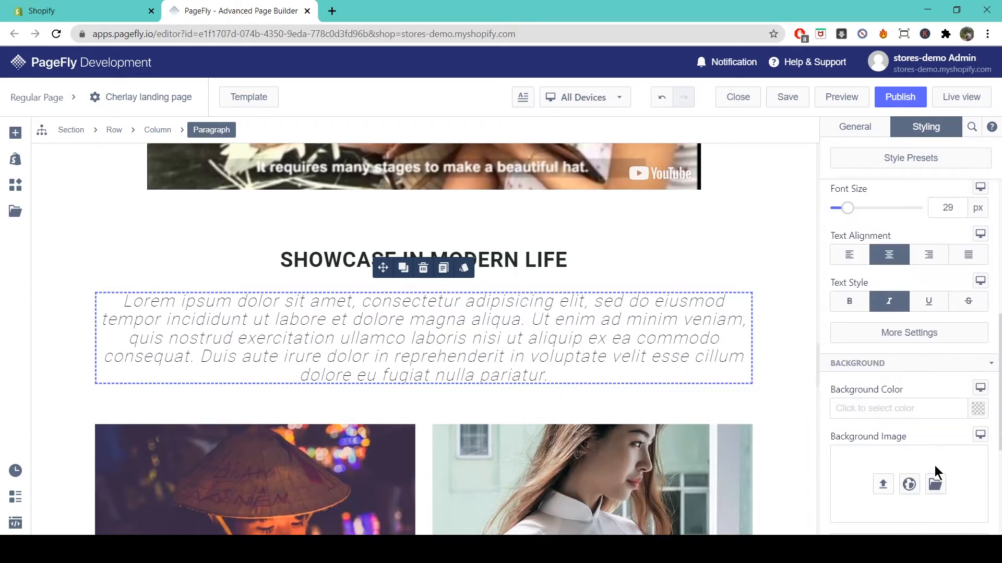
scroll(934, 465, down, 1)
scroll(913, 384, down, 1)
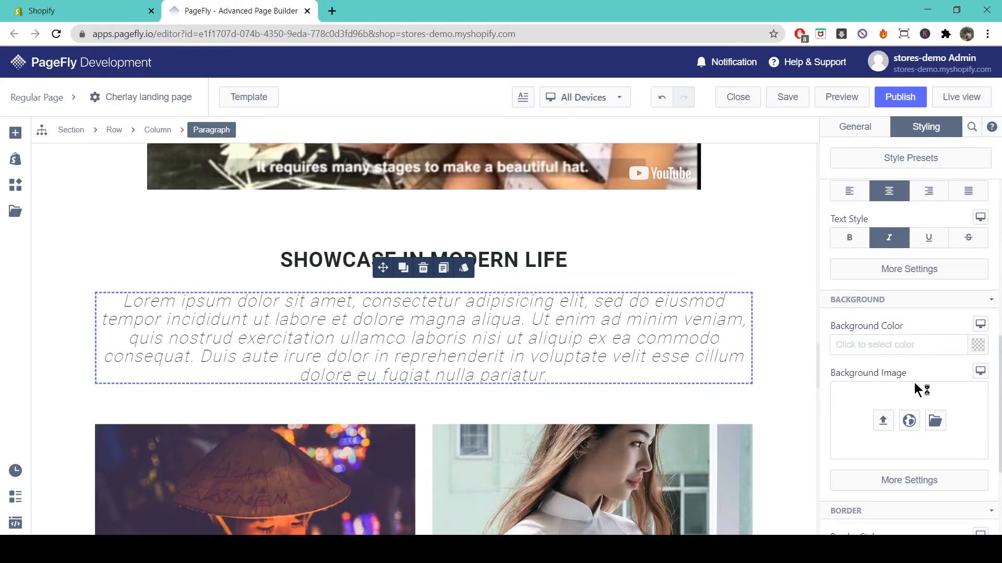
scroll(926, 396, down, 1)
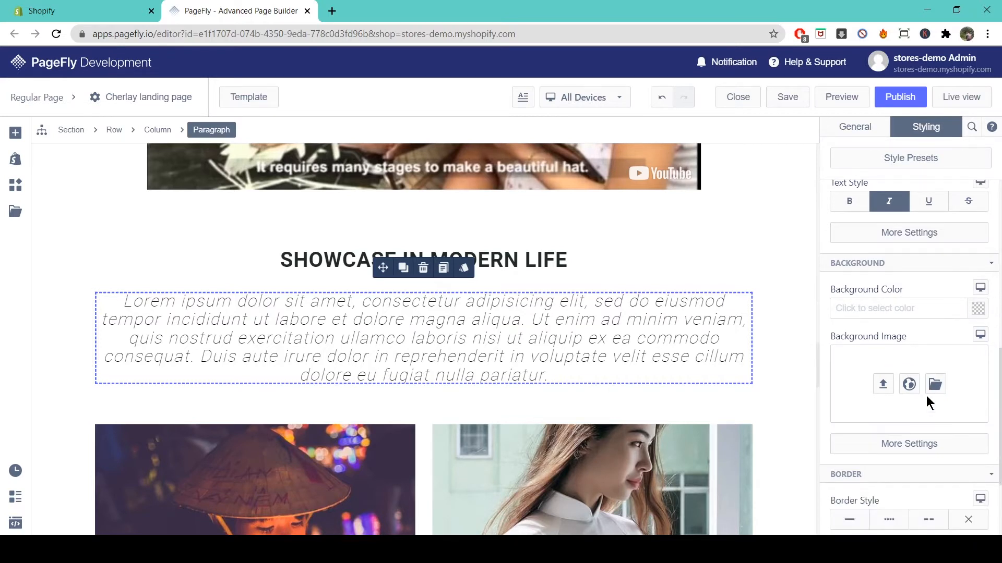
scroll(926, 395, down, 1)
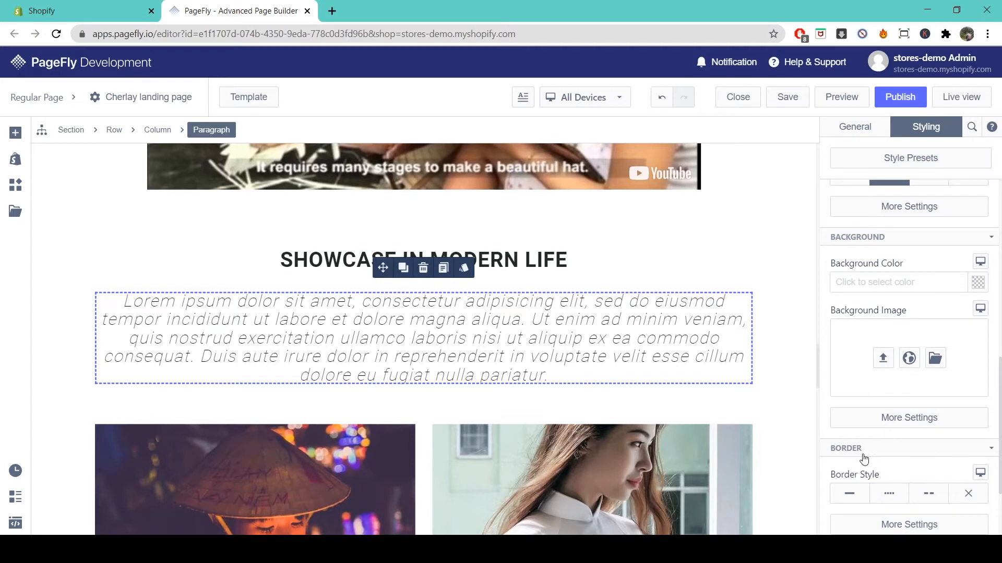
click(849, 493)
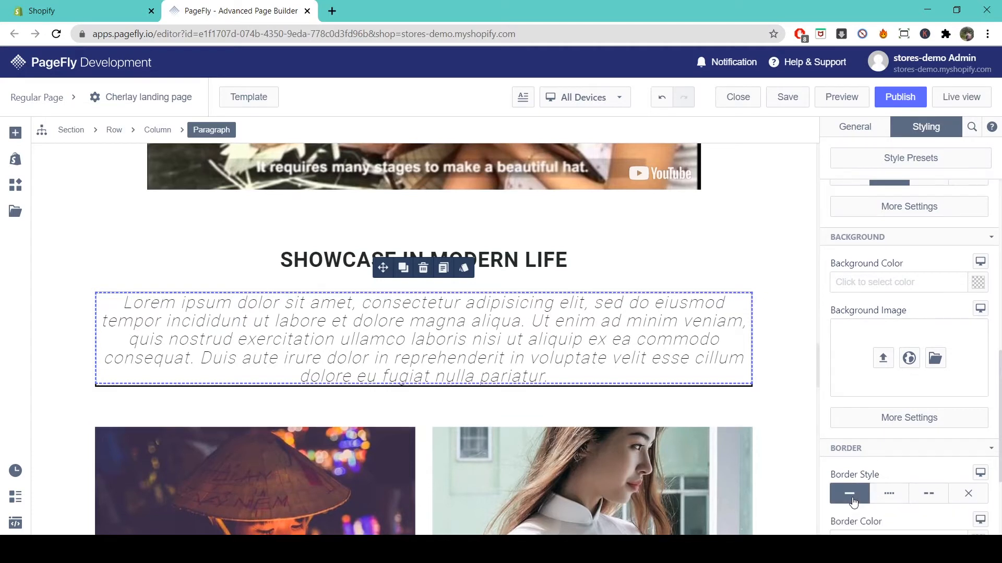
click(896, 506)
click(937, 504)
click(966, 504)
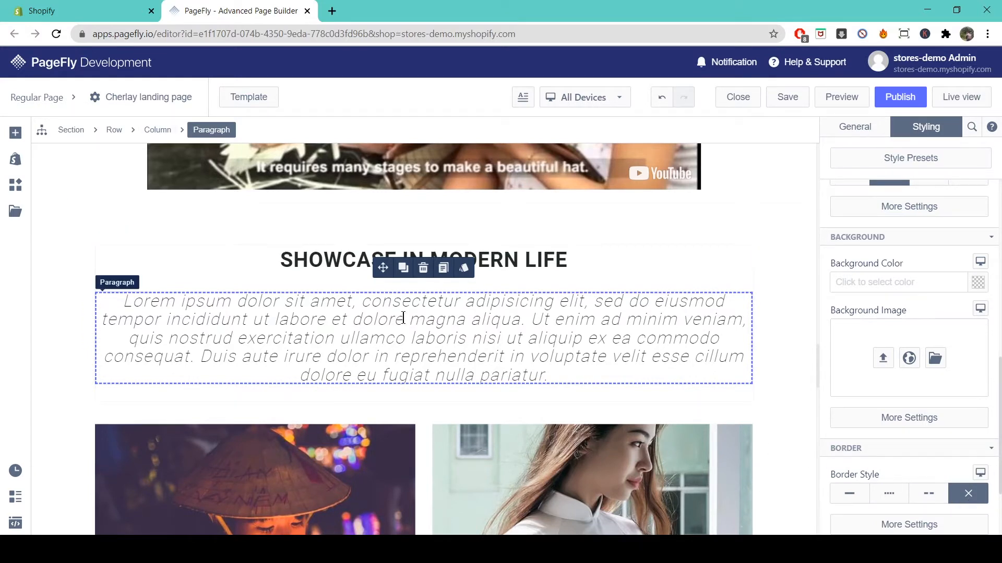
drag(366, 303, 583, 307)
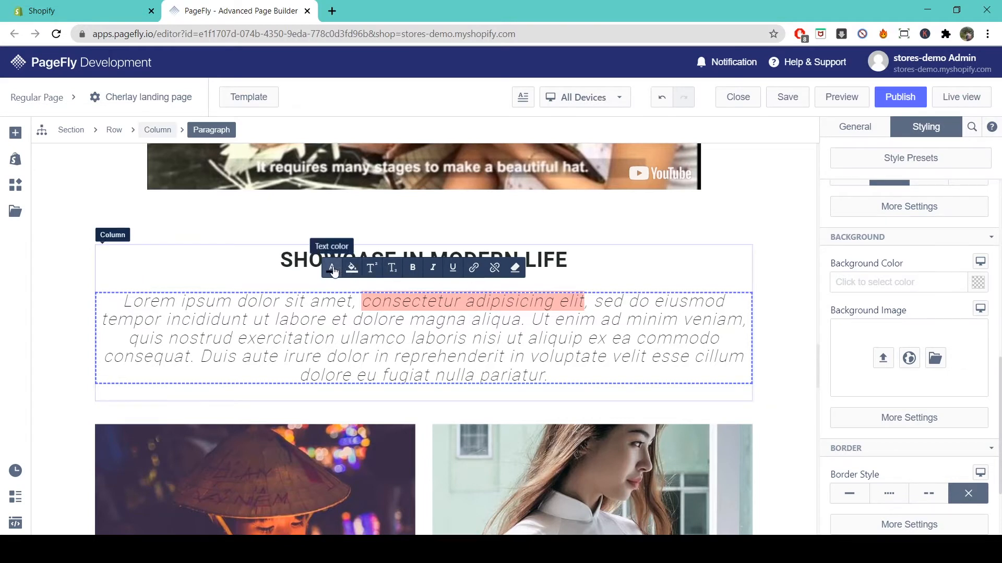
click(371, 269)
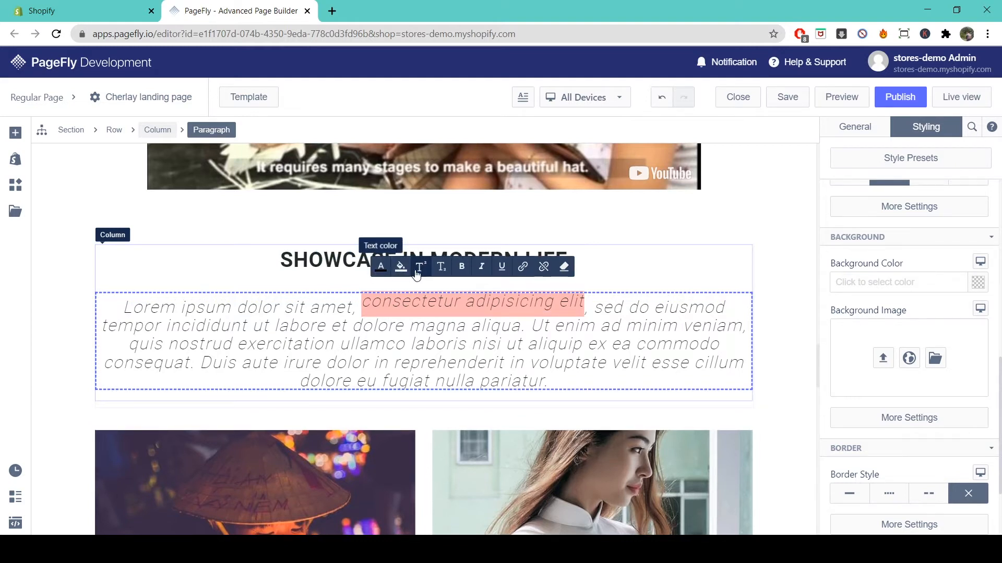
click(446, 272)
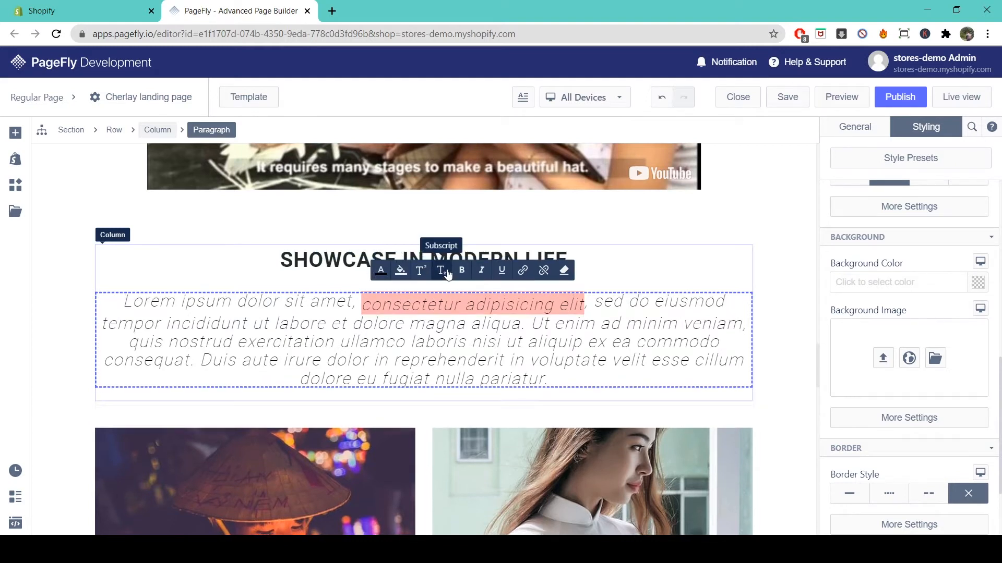
click(447, 271)
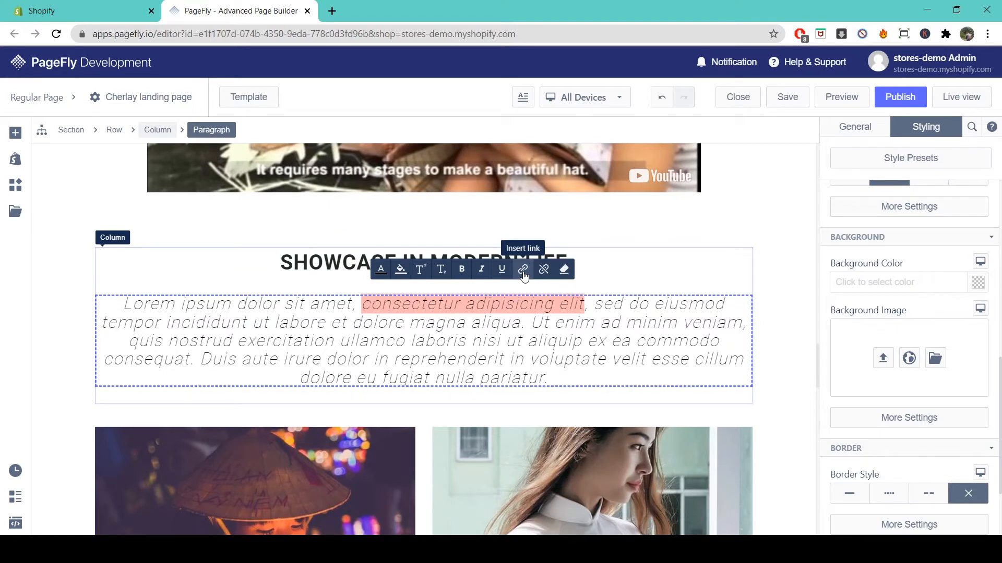
- Link 'consectetur adipisicing elit' to the pasted YouTube channel URL
click(522, 270)
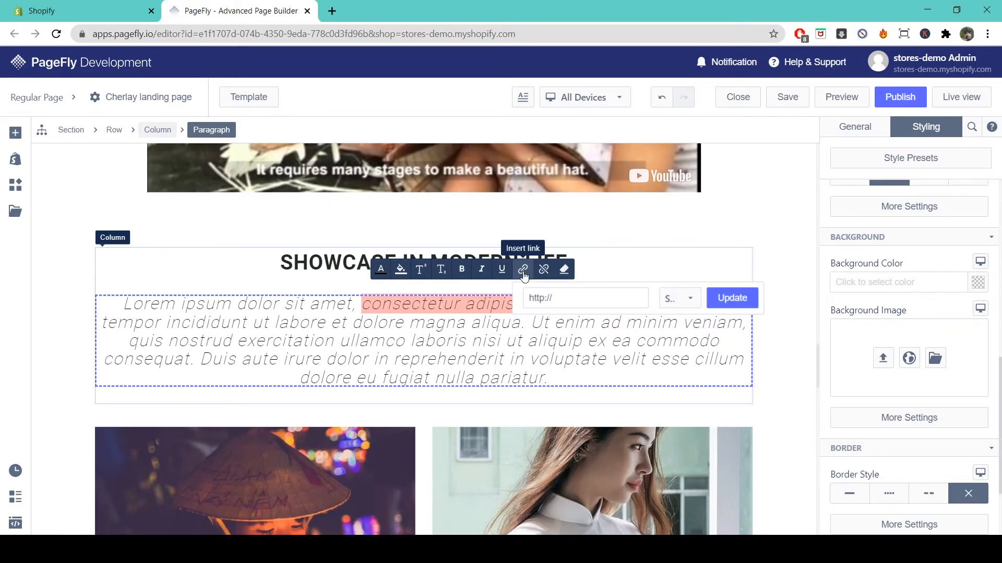
click(577, 298)
drag(578, 298, 514, 299)
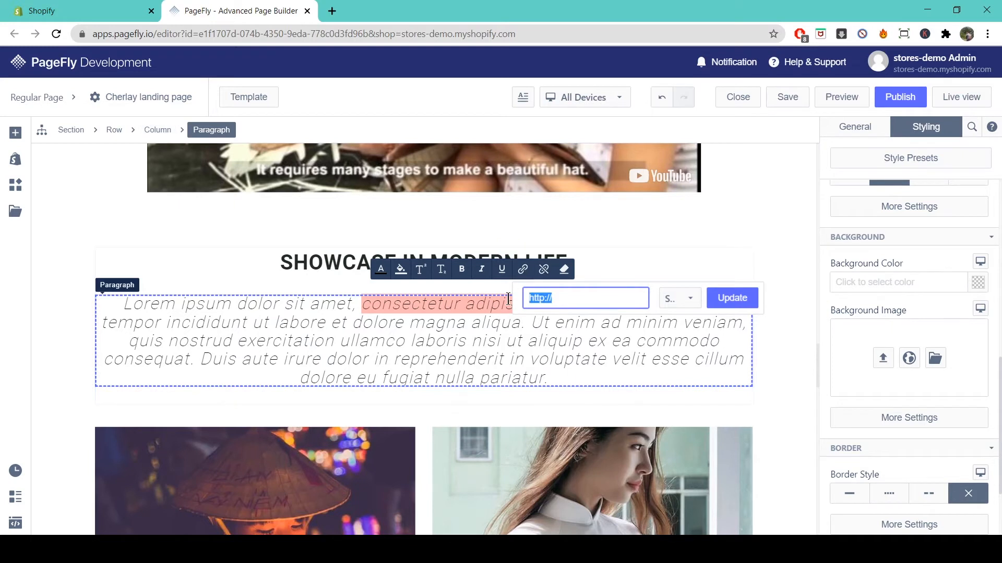
key(ctrl+v)
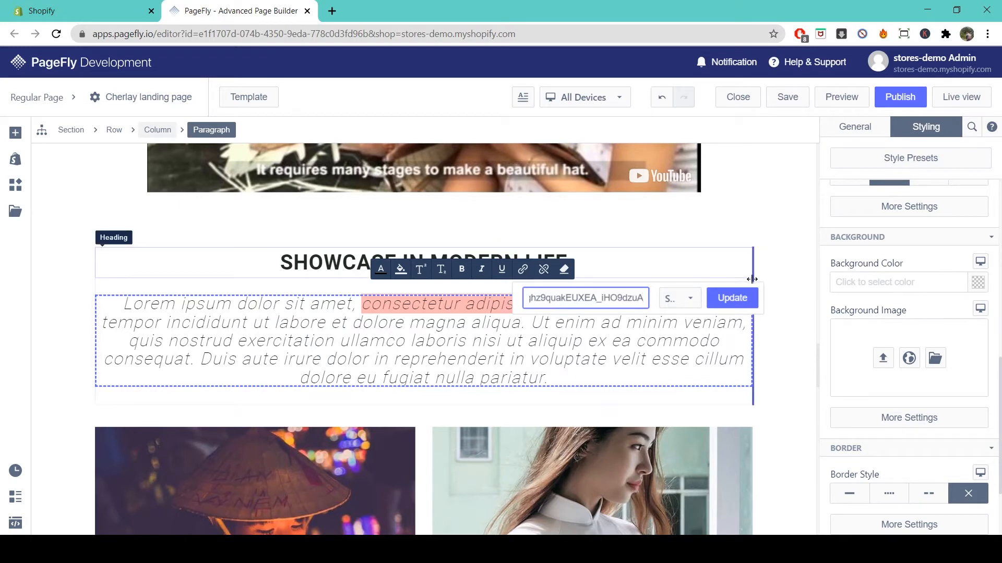
click(741, 299)
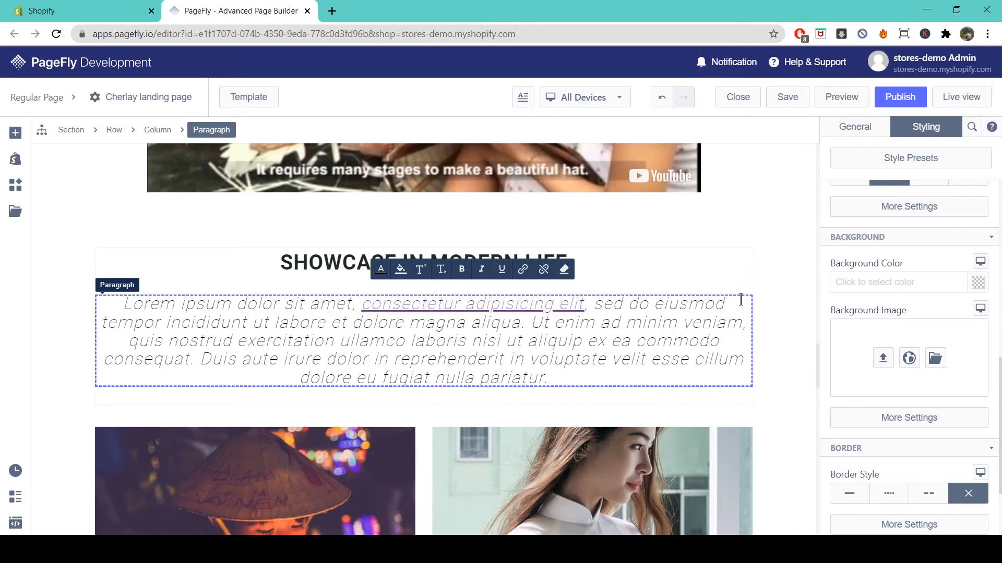
- Link 'Ut enim ad minim' to a mailto: e-mail address
drag(531, 323, 675, 331)
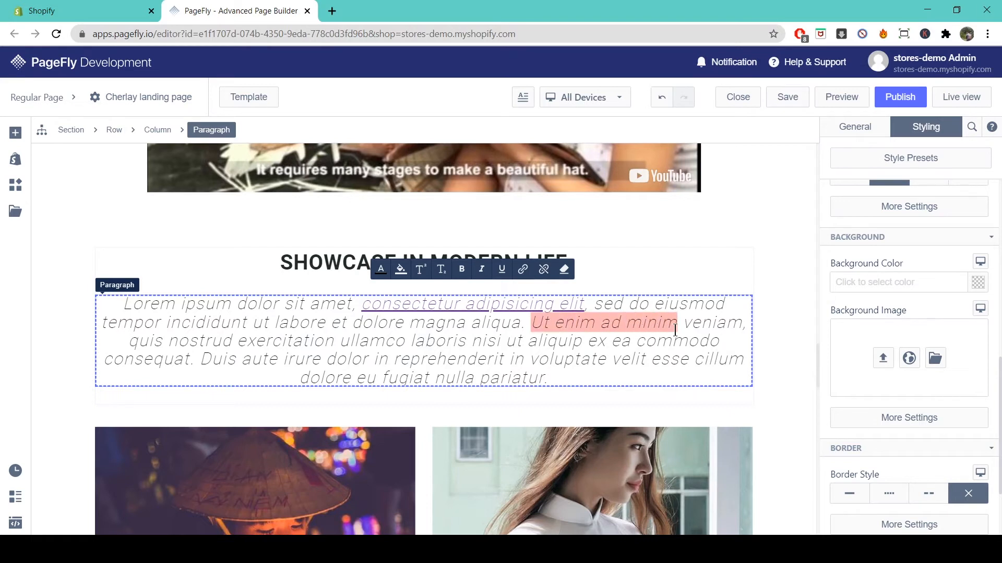
click(523, 270)
click(524, 303)
text(m)
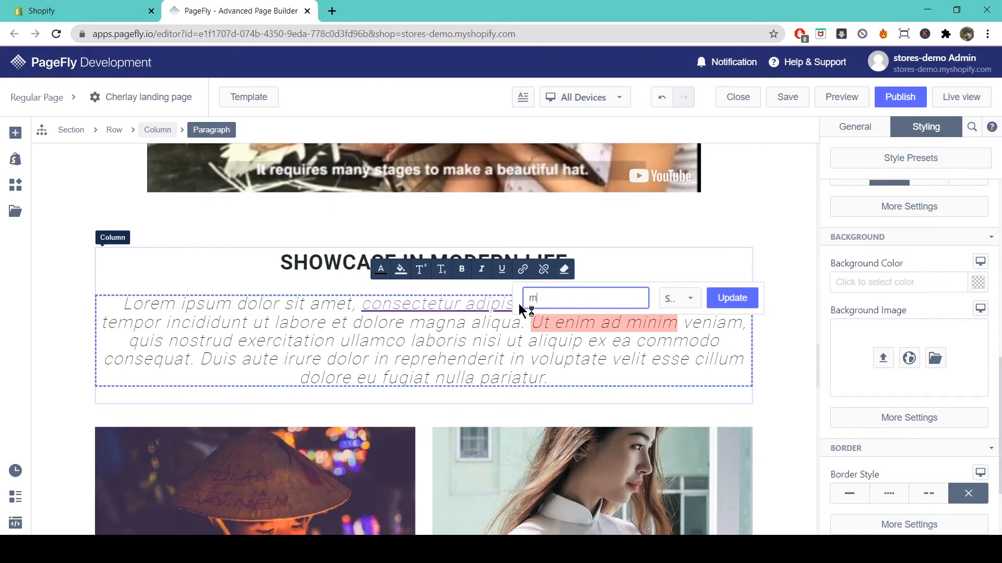
click(723, 299)
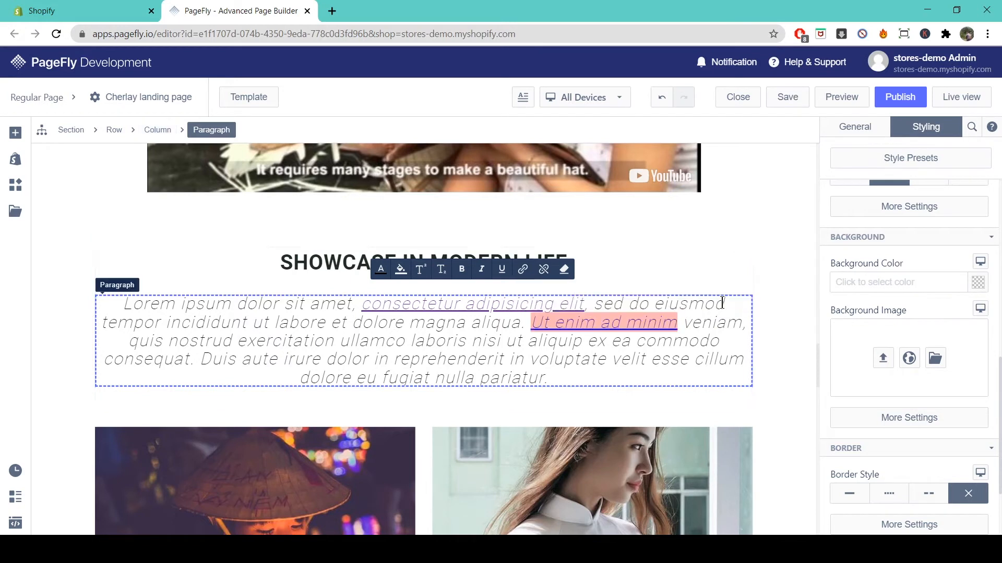
- Publish the page and open it in Live view
click(900, 101)
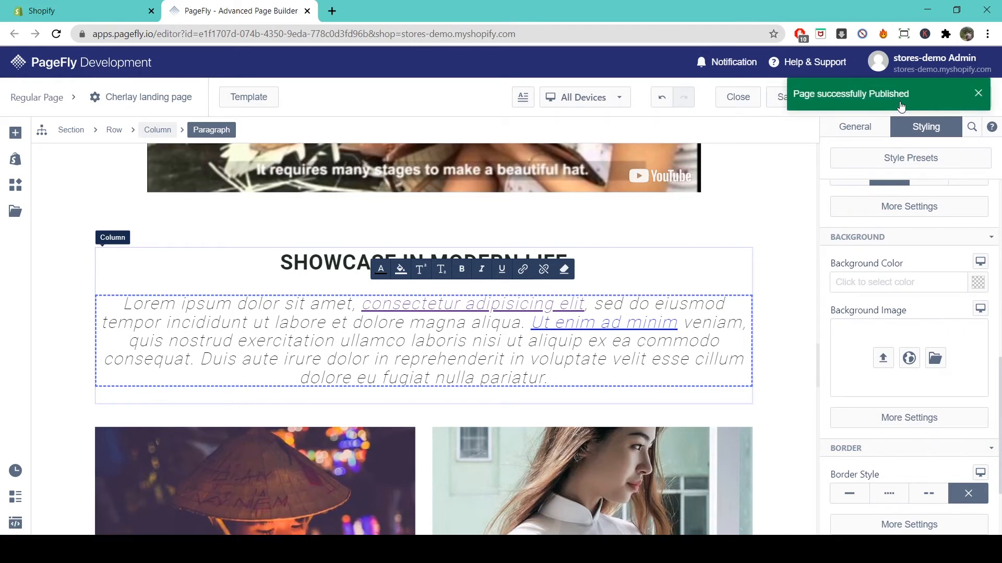
click(976, 96)
click(963, 98)
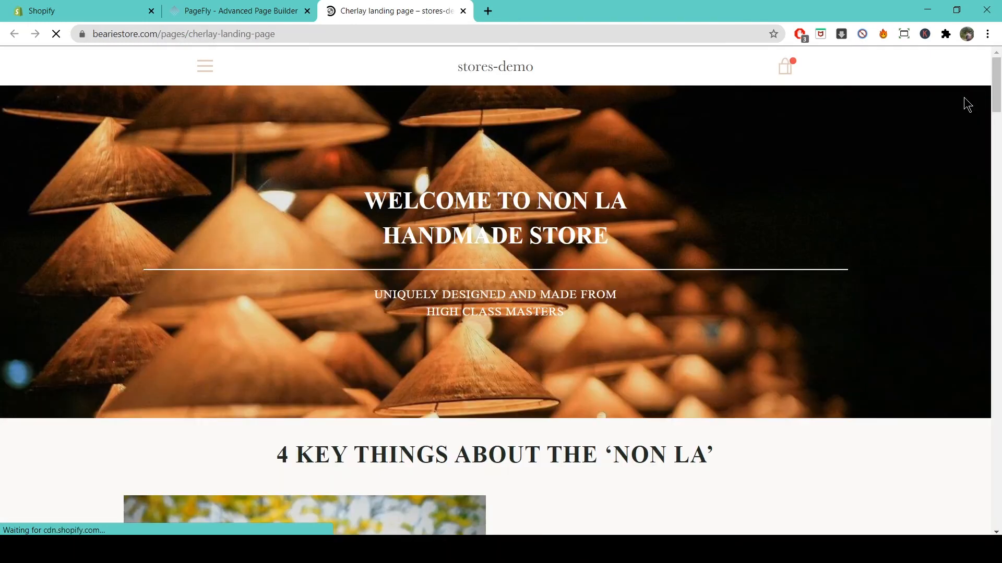
- On the live page, test the YouTube link and the e-mail link under SHOWCASE IN MODERN LIFE
scroll(963, 97, down, 18)
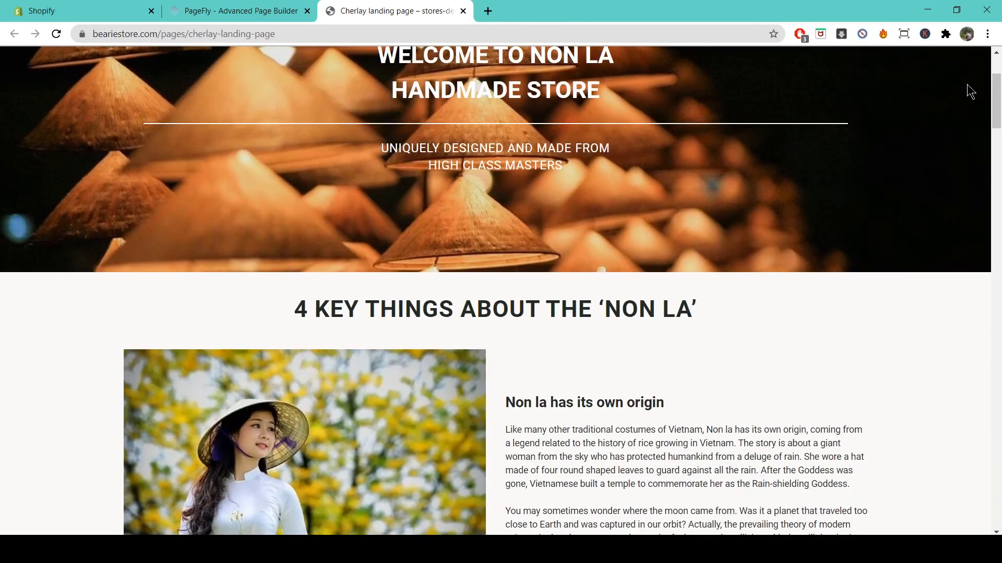
scroll(967, 85, down, 10)
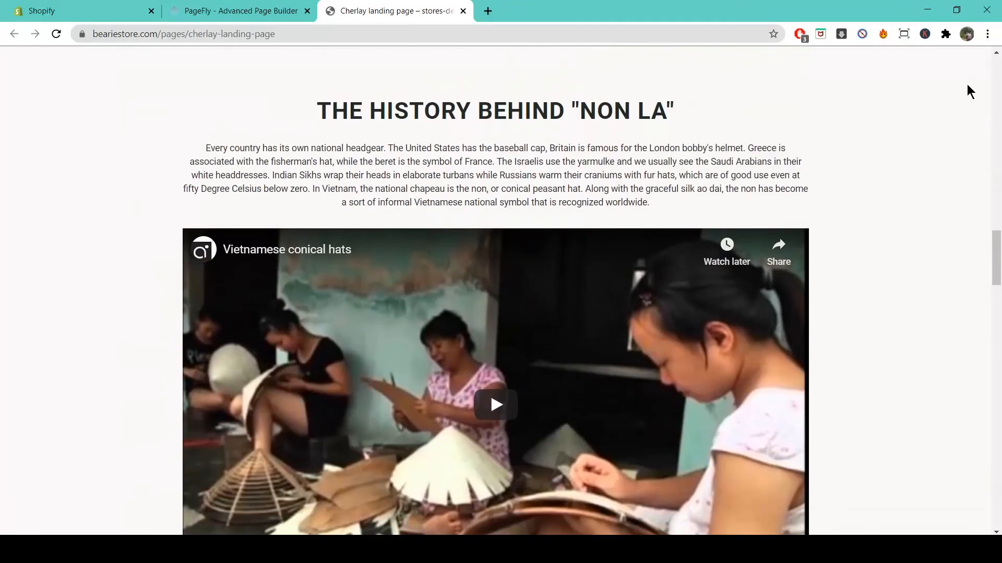
scroll(967, 85, down, 4)
scroll(966, 83, down, 5)
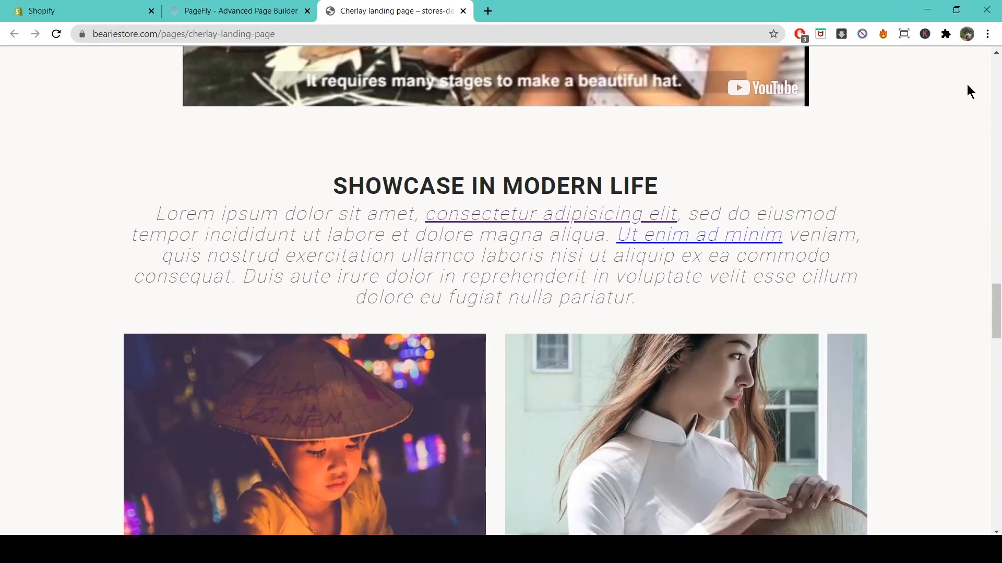
click(597, 222)
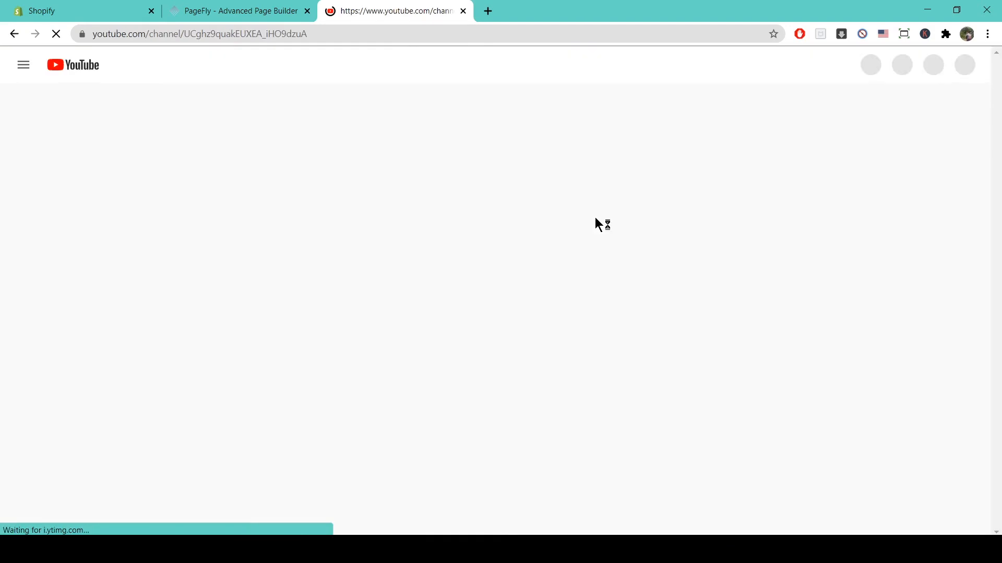
click(17, 36)
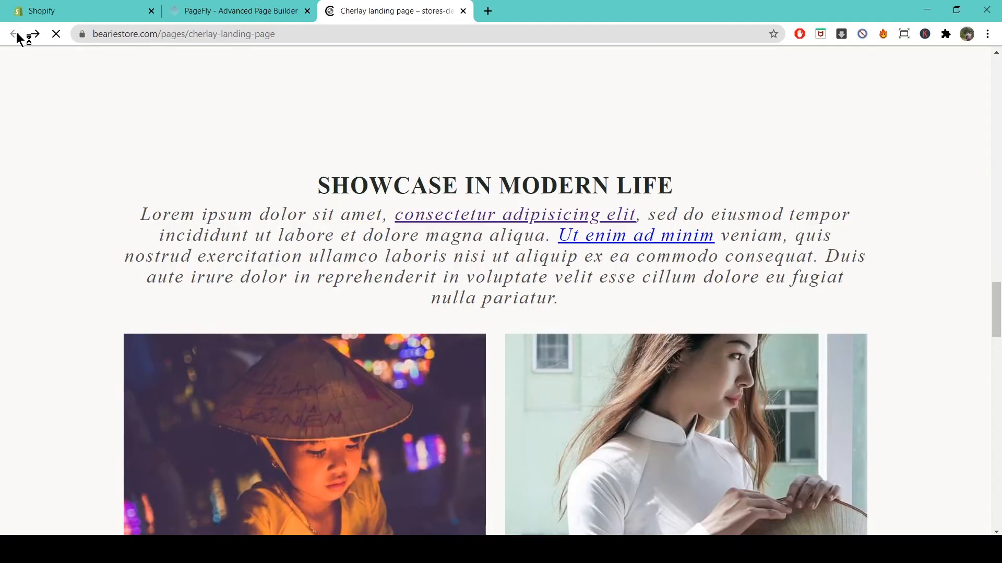
click(660, 243)
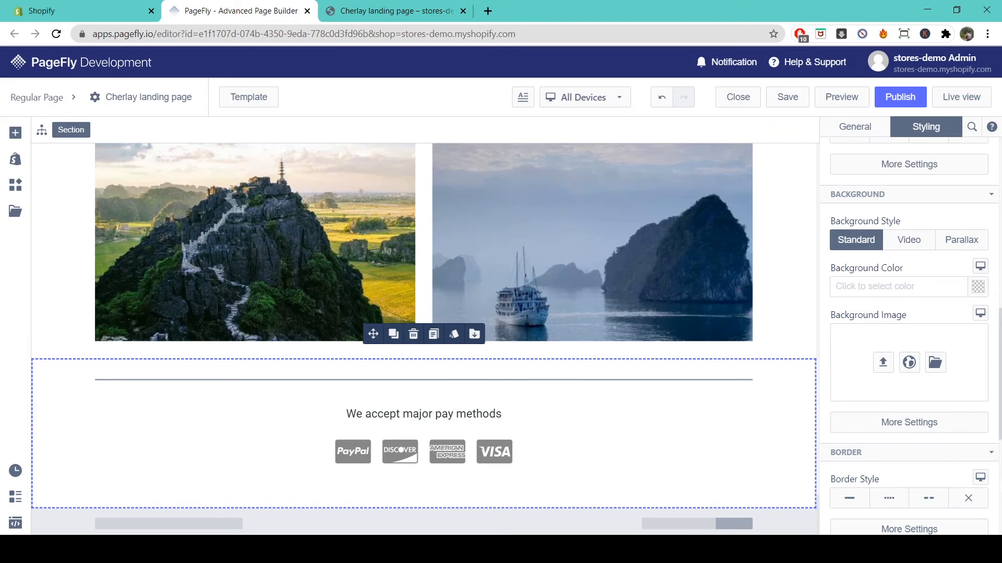
- Drag the first pre-made Testimonial layout below the landscape photos and check its quote paragraphs
click(16, 214)
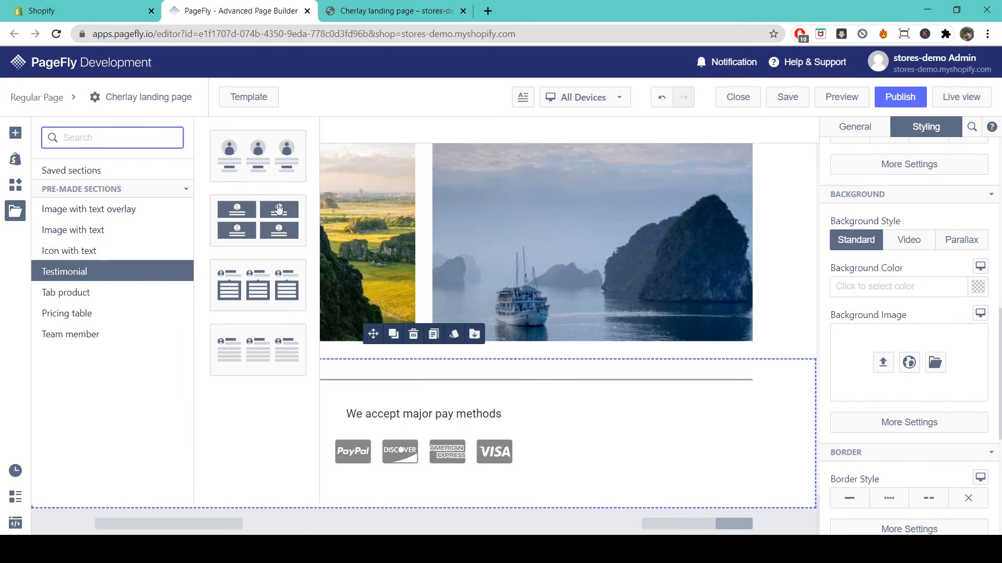
drag(261, 175, 398, 357)
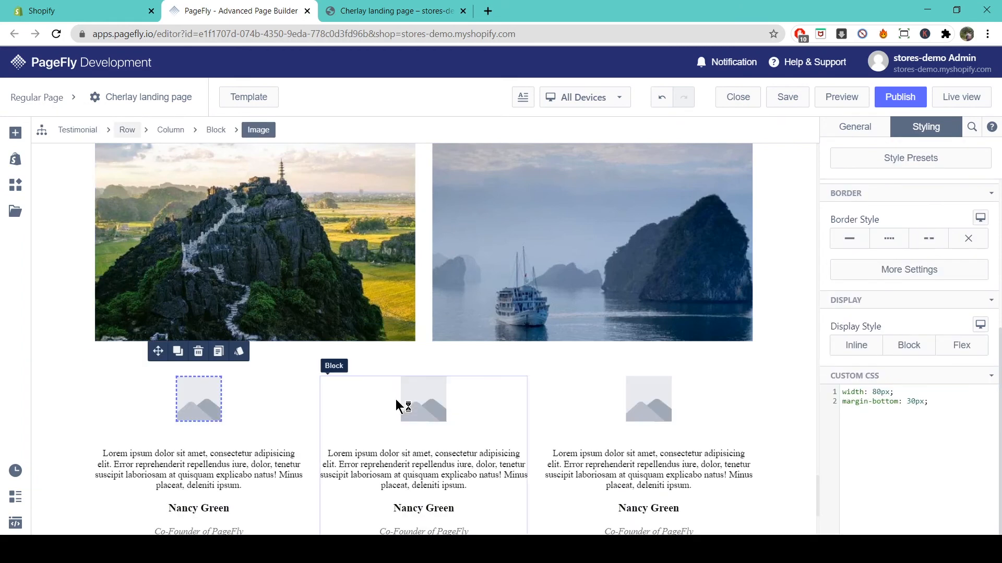
scroll(398, 405, down, 3)
click(398, 345)
click(616, 349)
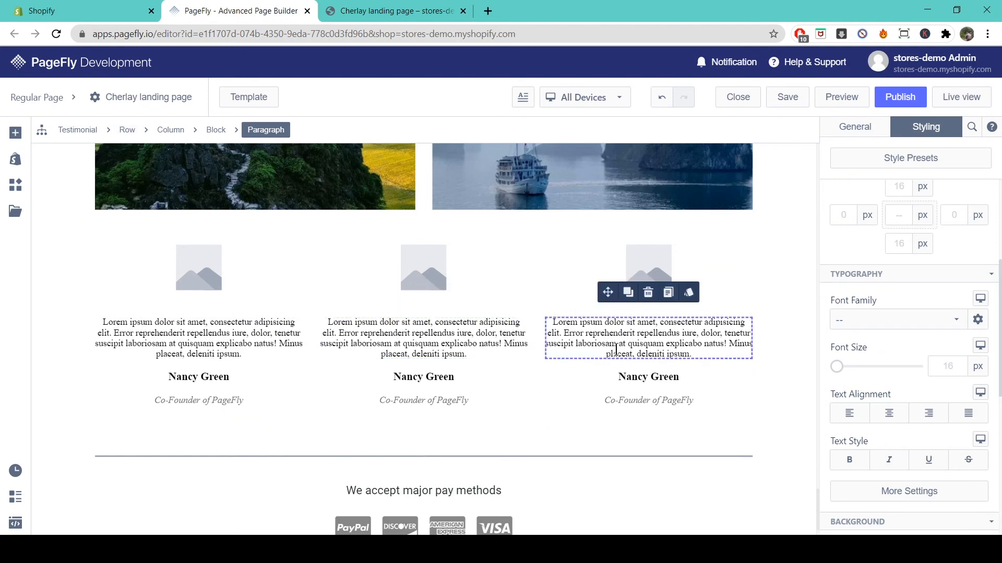